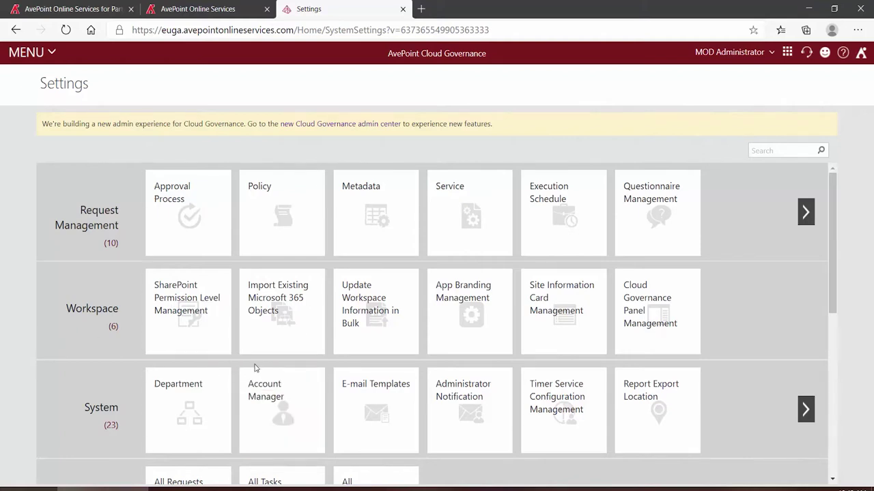
- Open Import Existing Microsoft 365 Objects and start naming a new export job
mouse_move(262, 339)
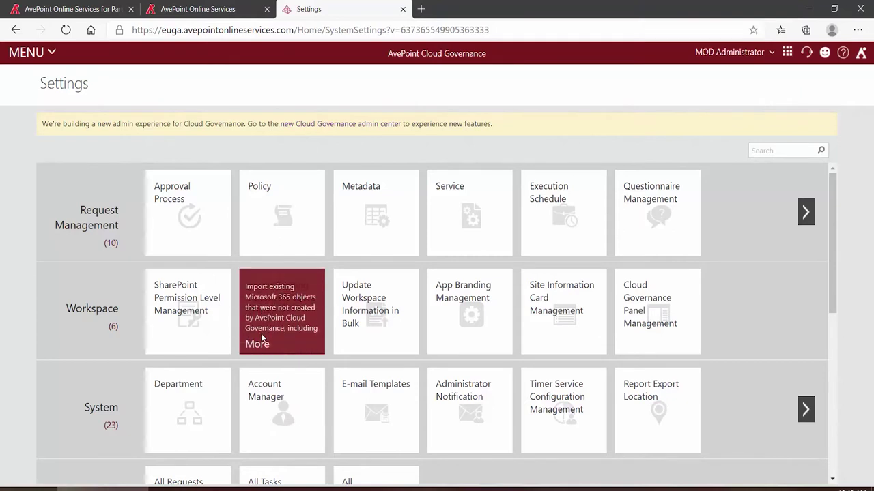
left_click(261, 339)
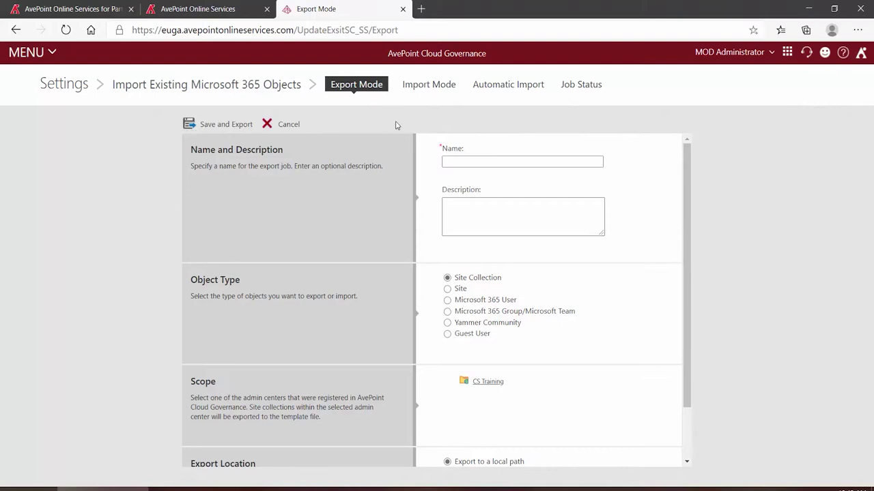
left_click(471, 163)
scroll(424, 177, "down", 1)
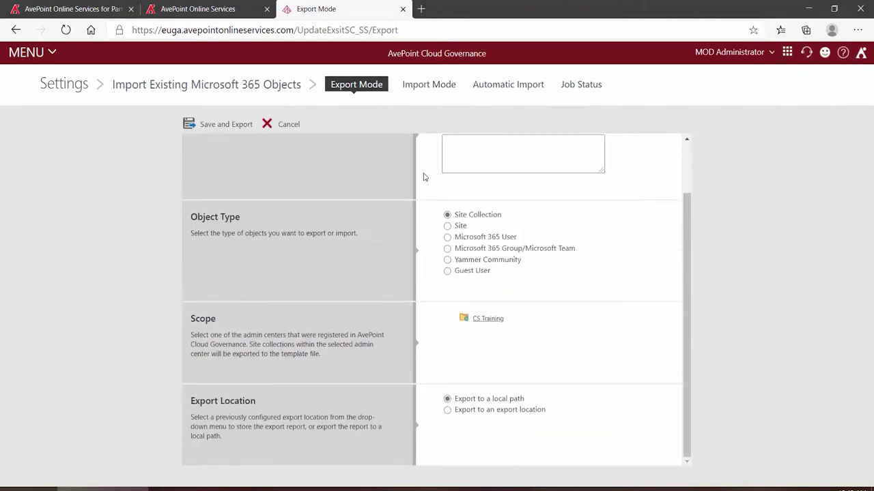
- Choose Yammer Community objects from the Contoso network under CS Training, then cancel the setup
left_click(447, 263)
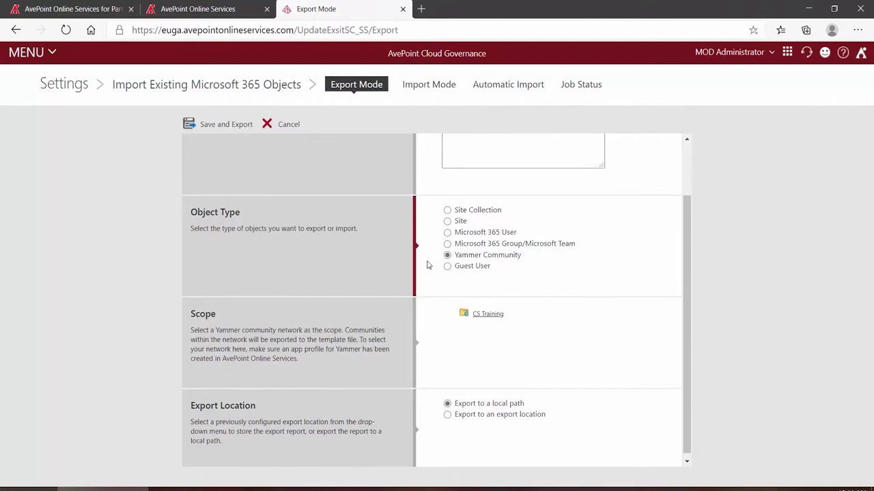
left_click(486, 310)
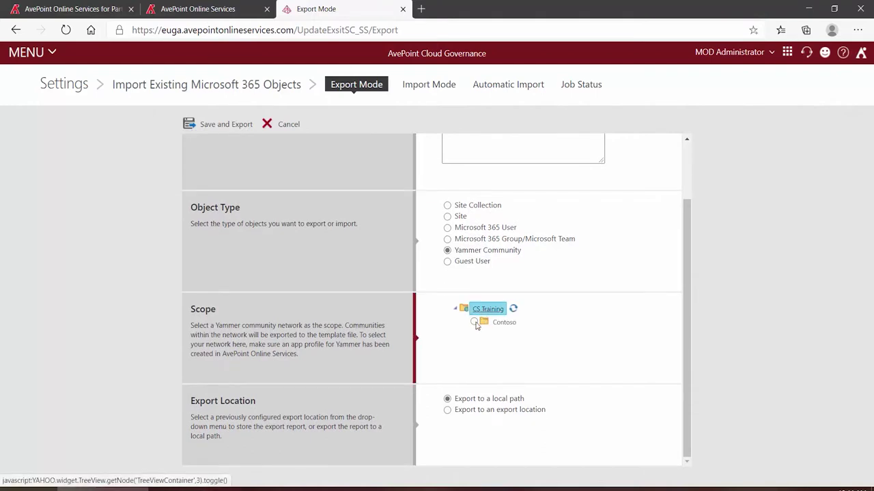
left_click(474, 322)
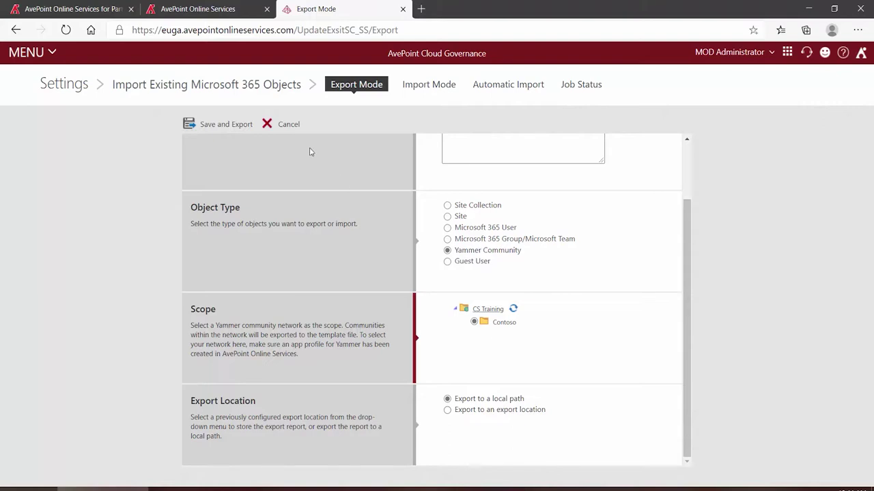
left_click(287, 125)
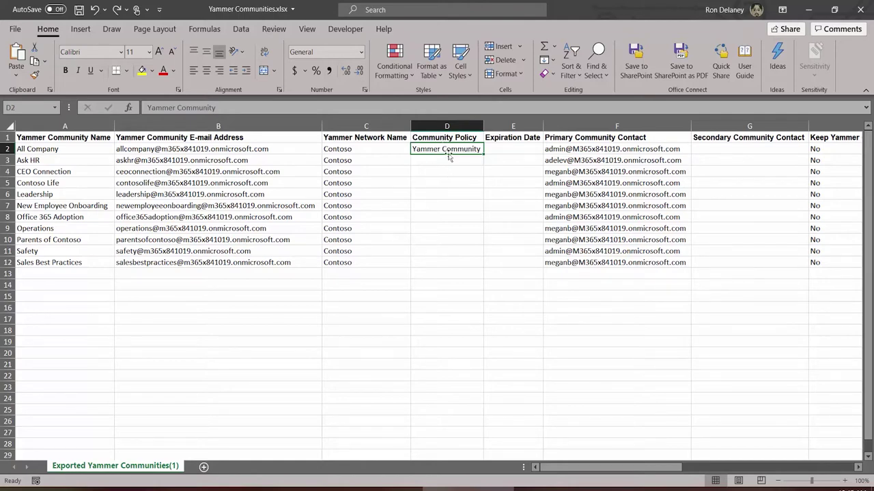
- Check Settings > Policy for the Yammer Community policy, then return to the Yammer Communities workbook
left_click(103, 488)
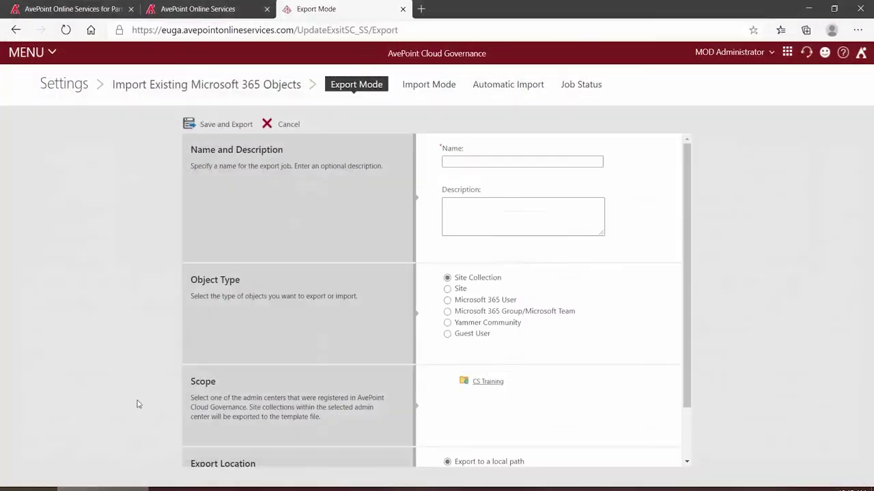
left_click(48, 53)
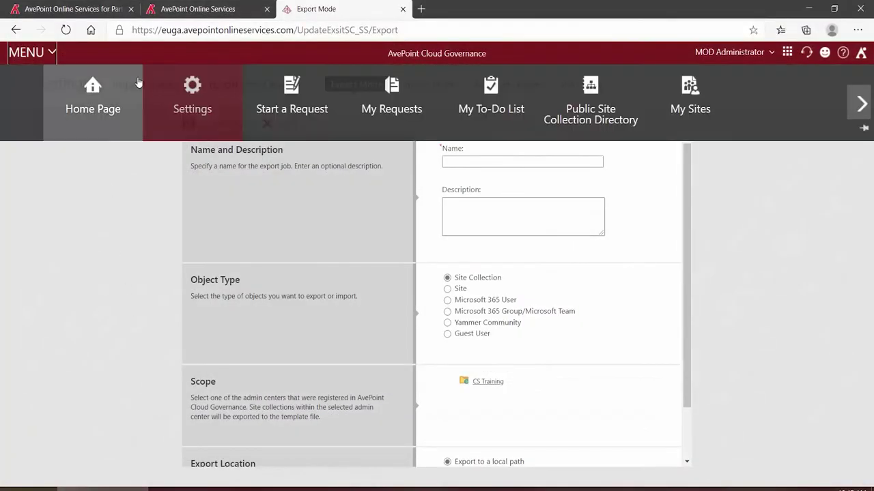
left_click(178, 90)
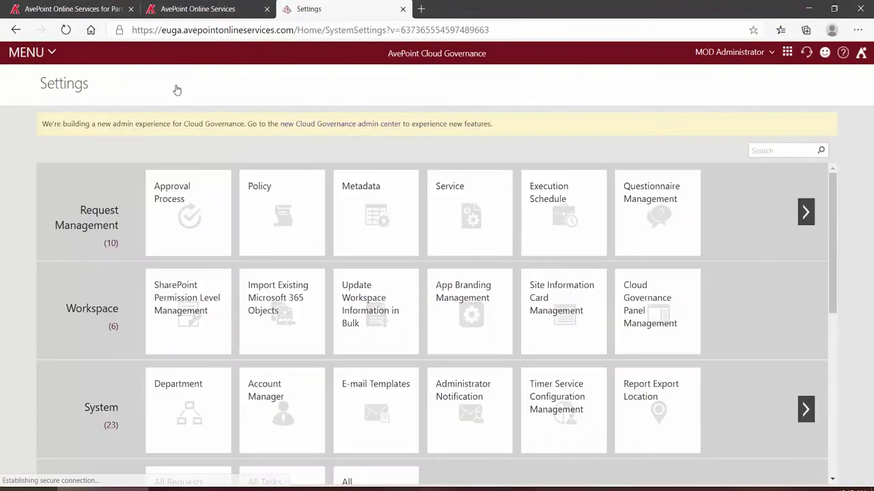
left_click(277, 209)
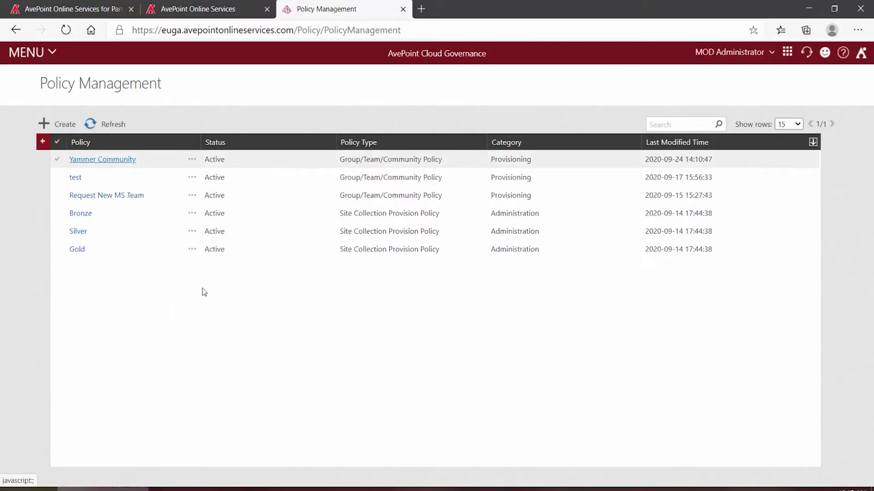
left_click(464, 489)
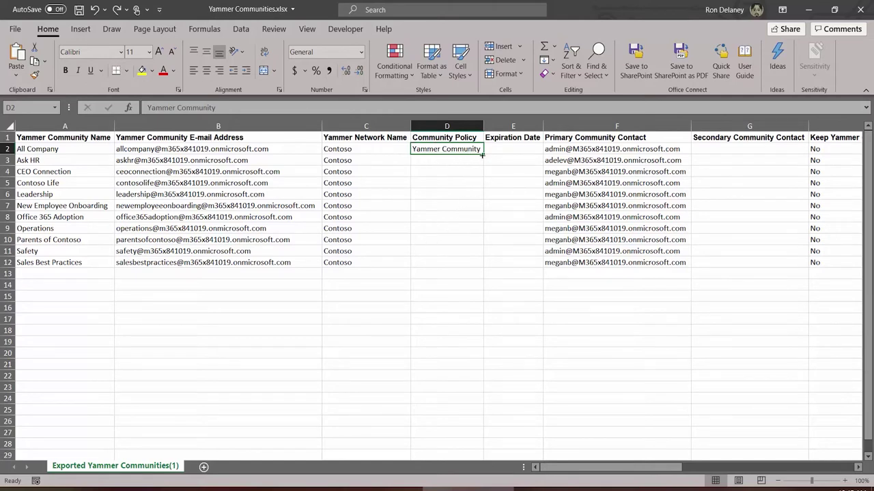
- Fill 'Yammer Community' down the Community Policy column from D2 to D12
left_click_drag(482, 154, 470, 267)
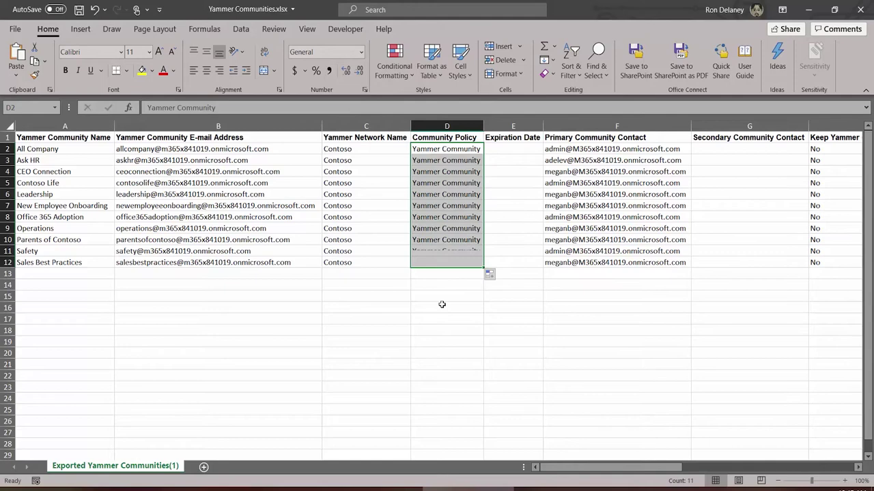
left_click(441, 305)
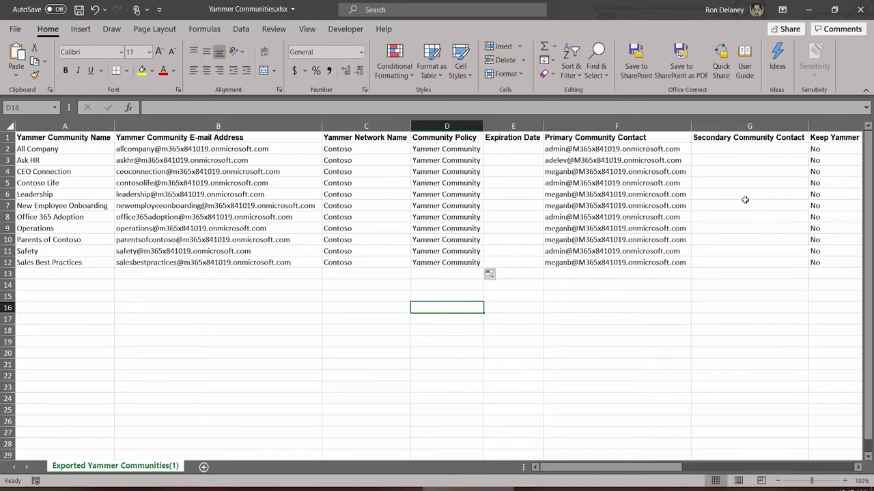
- Review the workbook's columns, then save Yammer Communities.xlsx and close Excel
left_click_drag(659, 470, 746, 470)
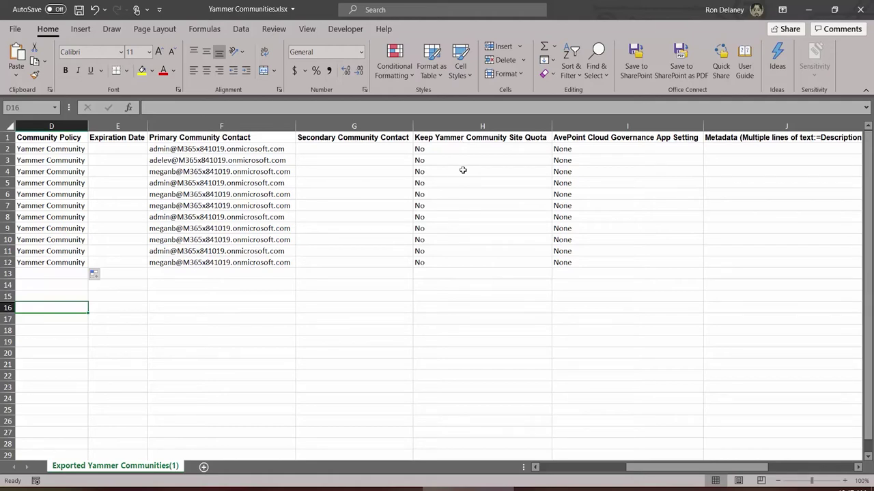
left_click(573, 467)
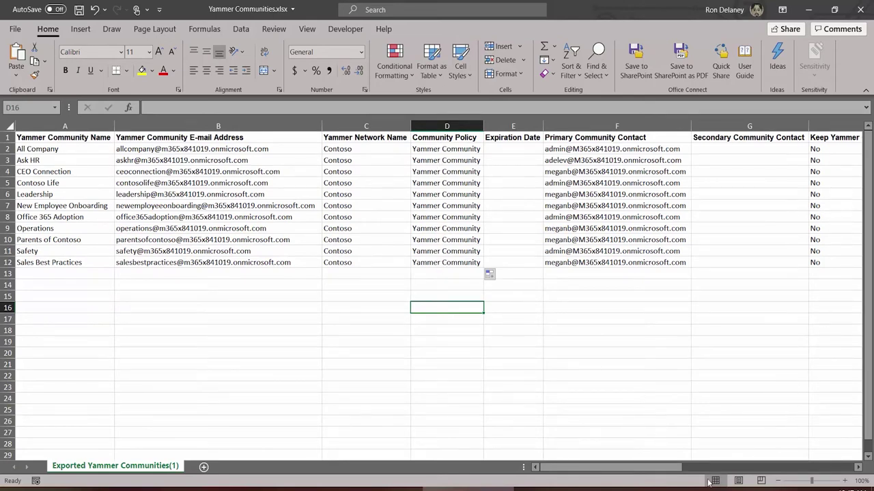
left_click(701, 472)
left_click_drag(665, 471, 624, 468)
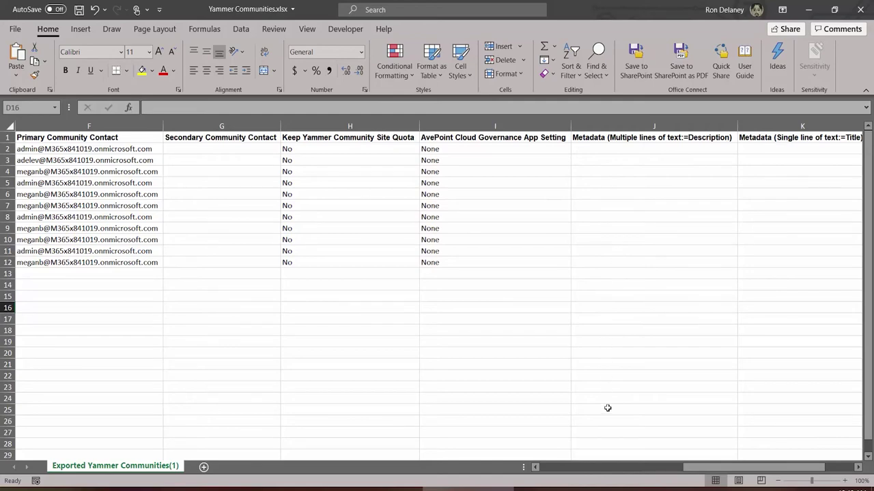
left_click(605, 467)
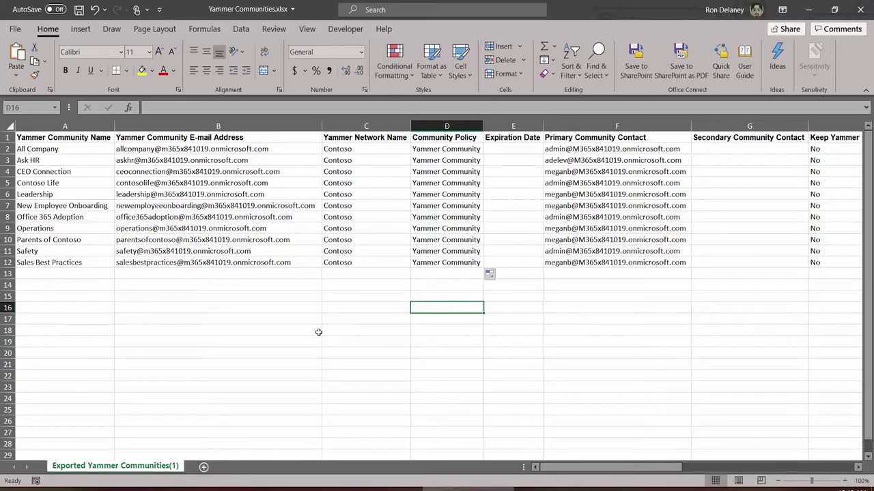
left_click(78, 11)
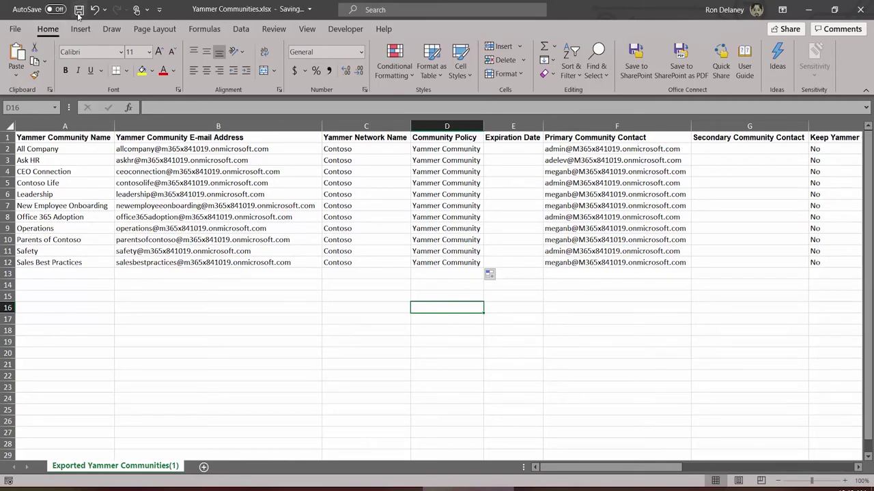
left_click(861, 11)
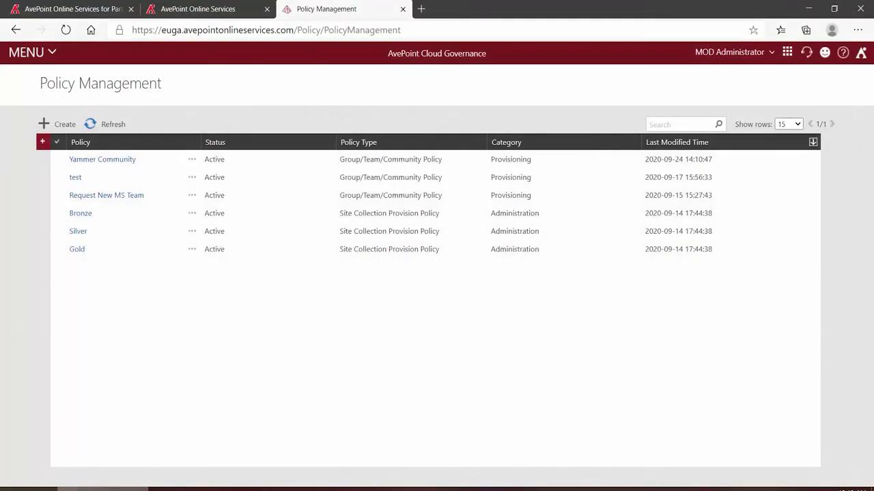
- Create the Import Mode job 'Import My Yammer Communities' for Yammer Community objects from Settings
left_click(48, 63)
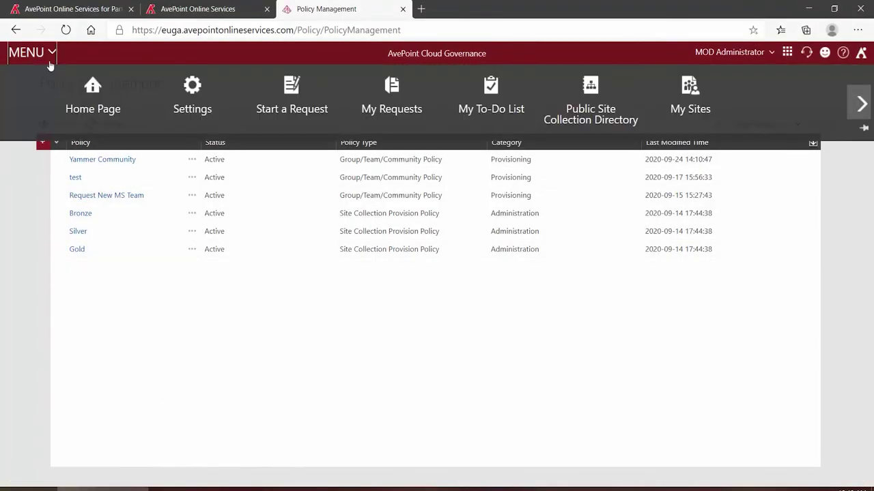
left_click(203, 103)
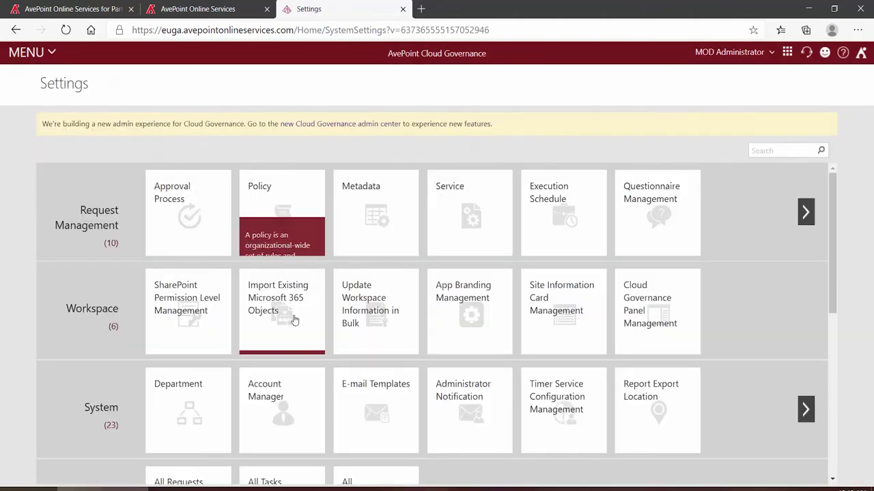
left_click(295, 321)
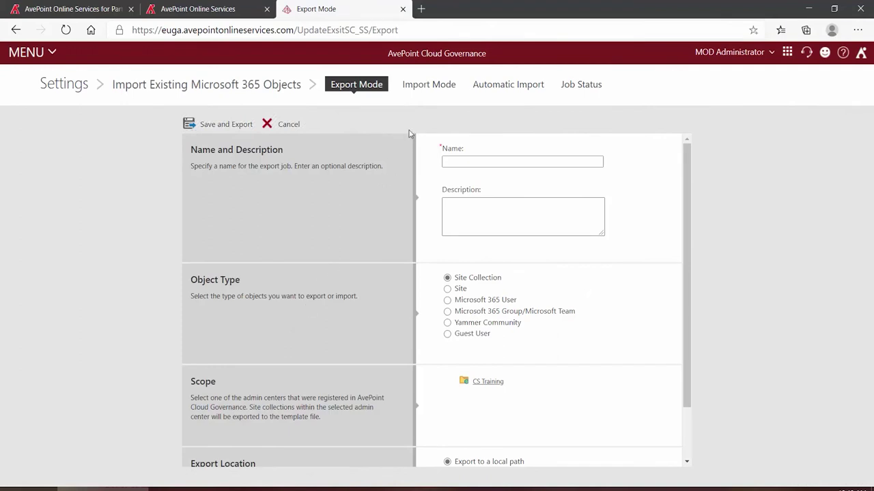
left_click(428, 88)
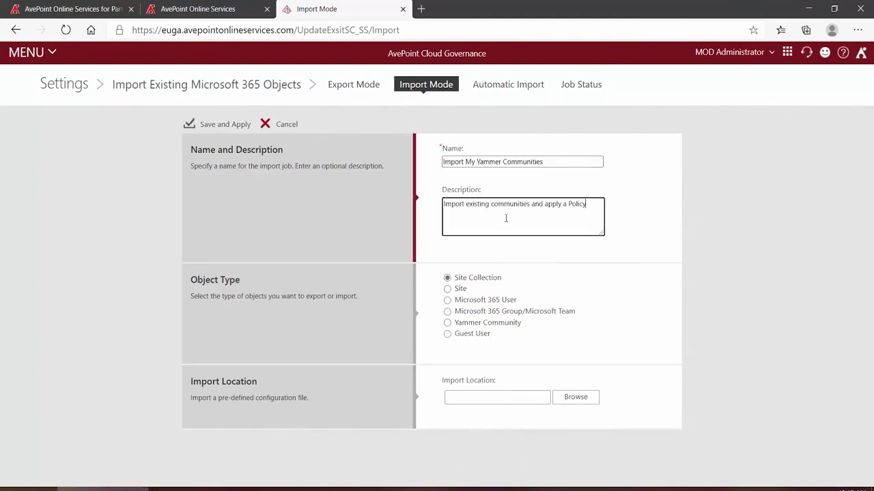
left_click(447, 323)
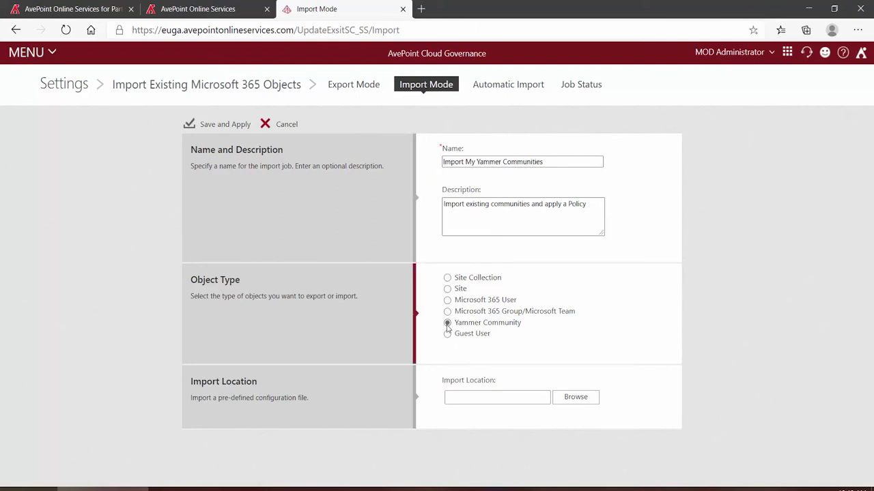
- Browse to Yammer Communities.xlsx and set it as the import file
left_click(586, 404)
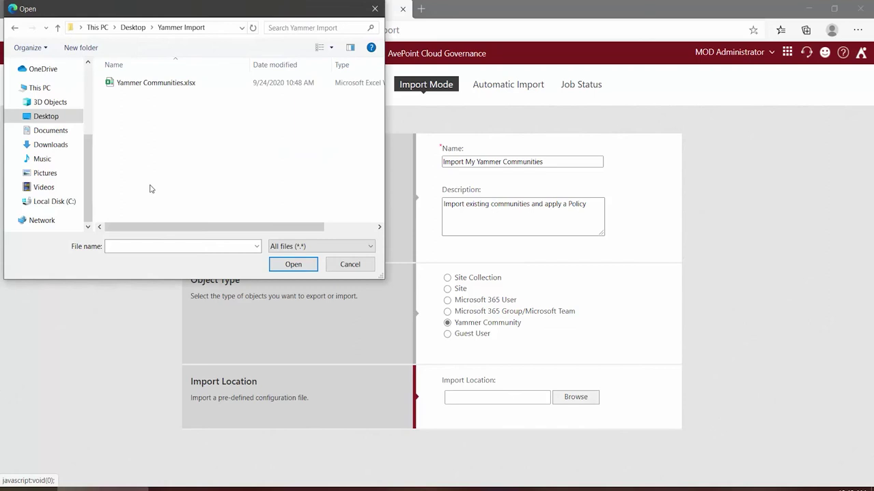
left_click(161, 90)
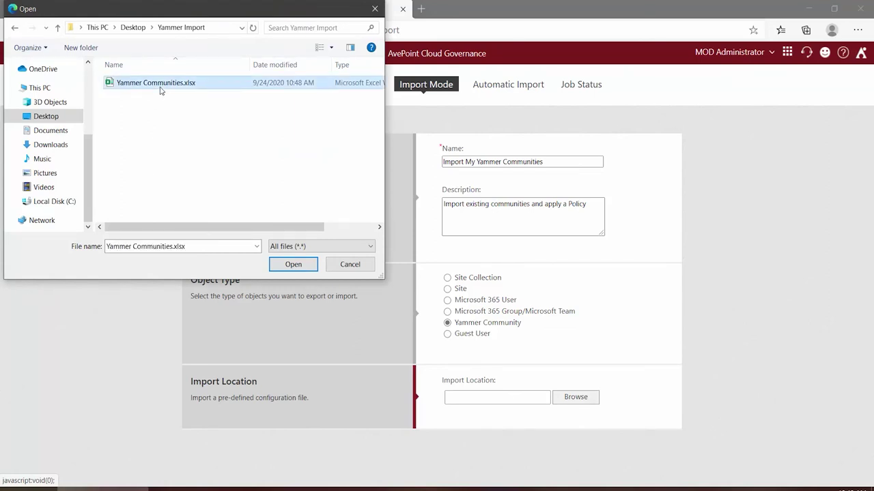
left_click(294, 264)
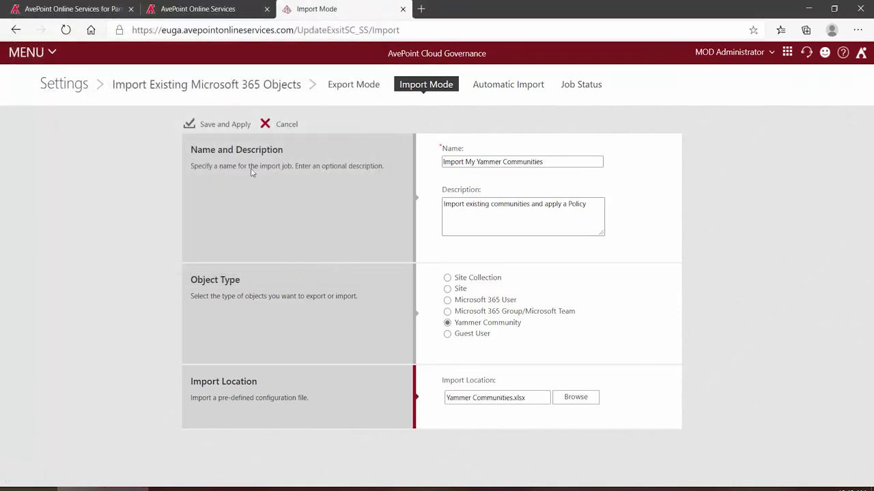
- Save and apply the import job so it runs and appears in Job Status
left_click(222, 125)
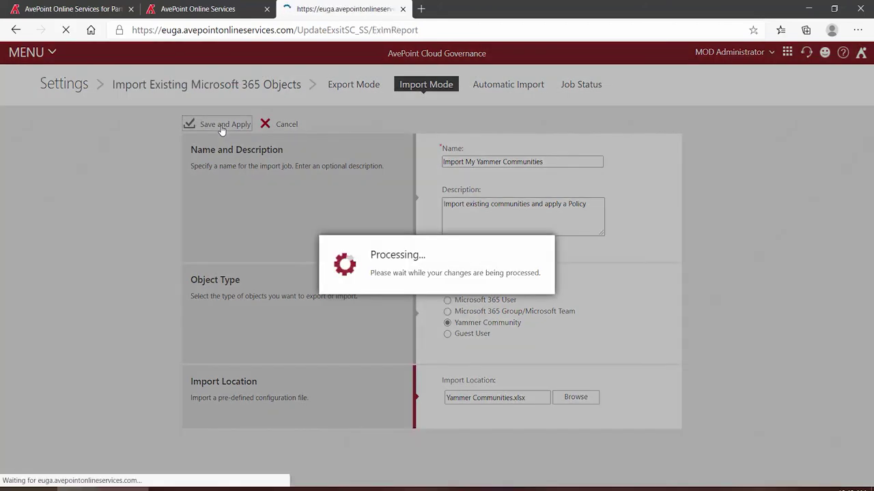